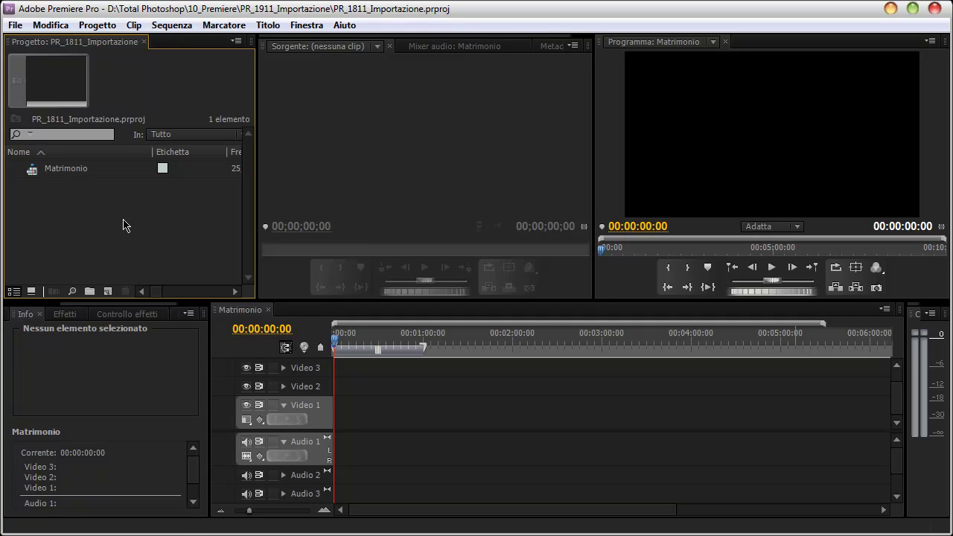
- Open the Import dialog and browse to SAMSUNG (H:) > __MATRIMONIO__ > VIDEO > Girato
left_click(15, 26)
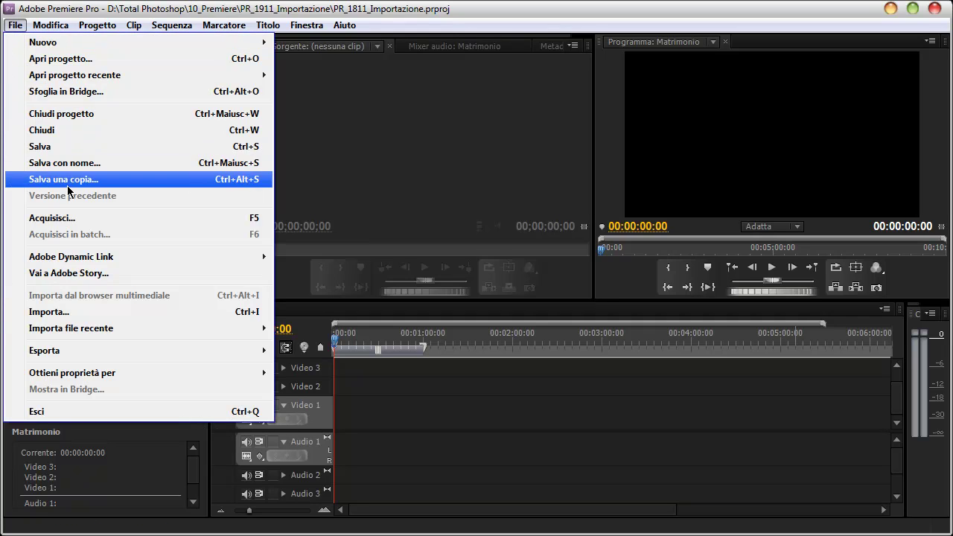
left_click(95, 317)
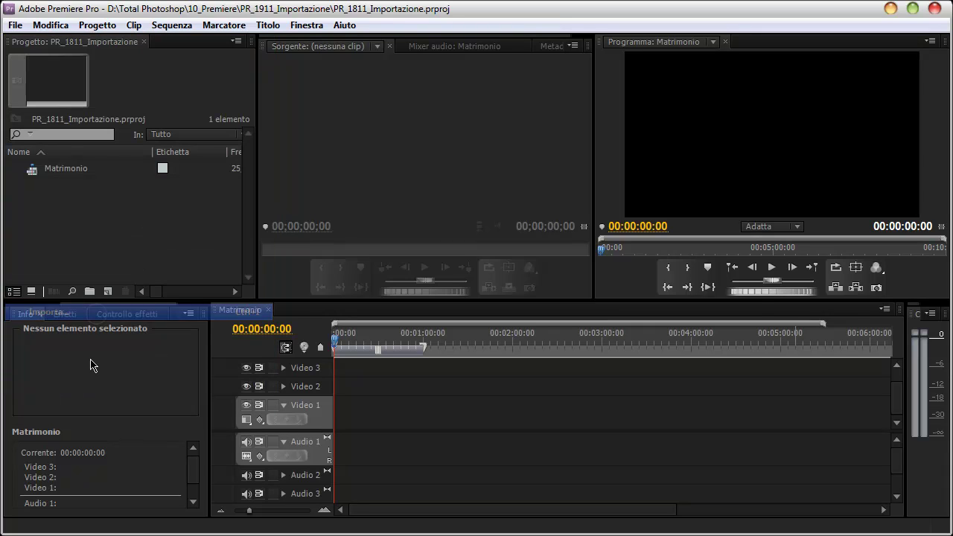
left_click_drag(310, 218, 310, 255)
left_click(249, 275)
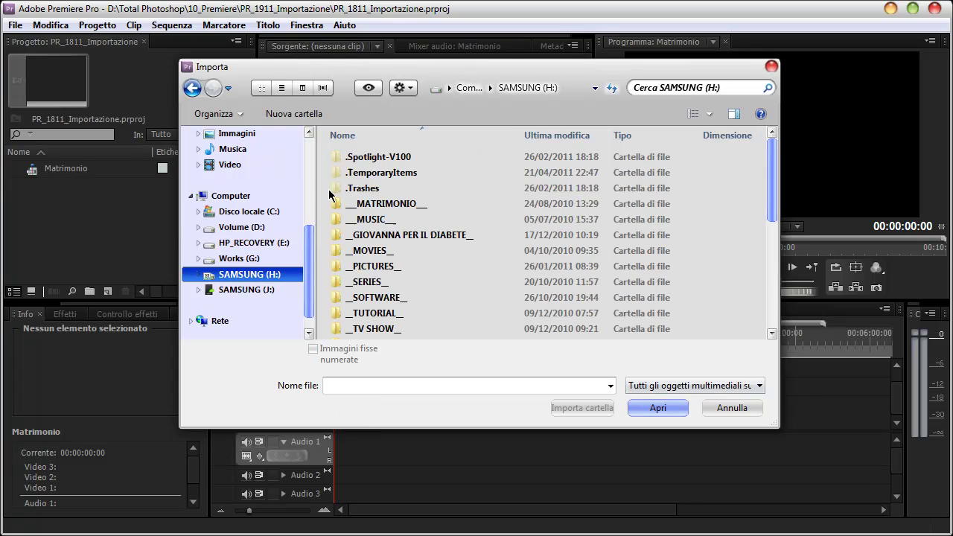
left_click(365, 204)
double_click(351, 205)
double_click(344, 172)
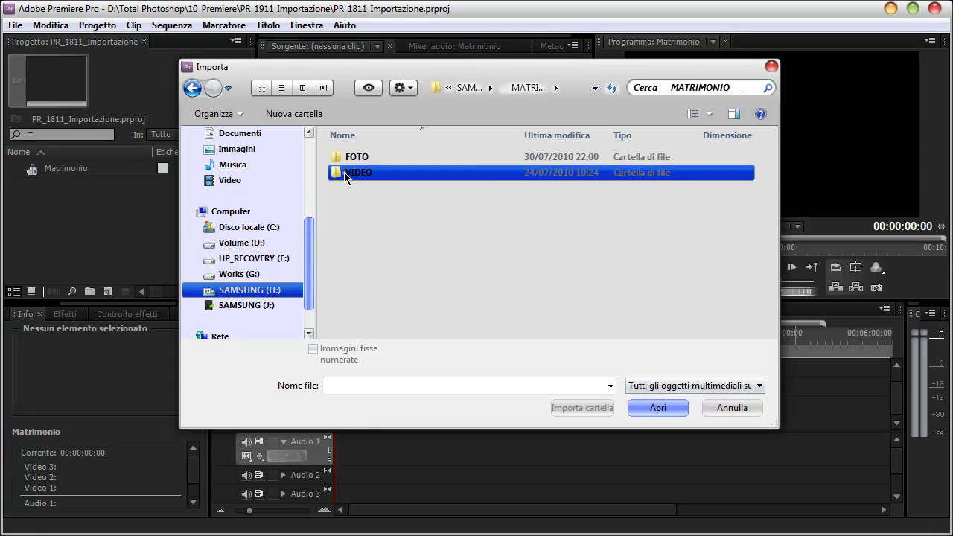
left_click(337, 237)
left_click(363, 207)
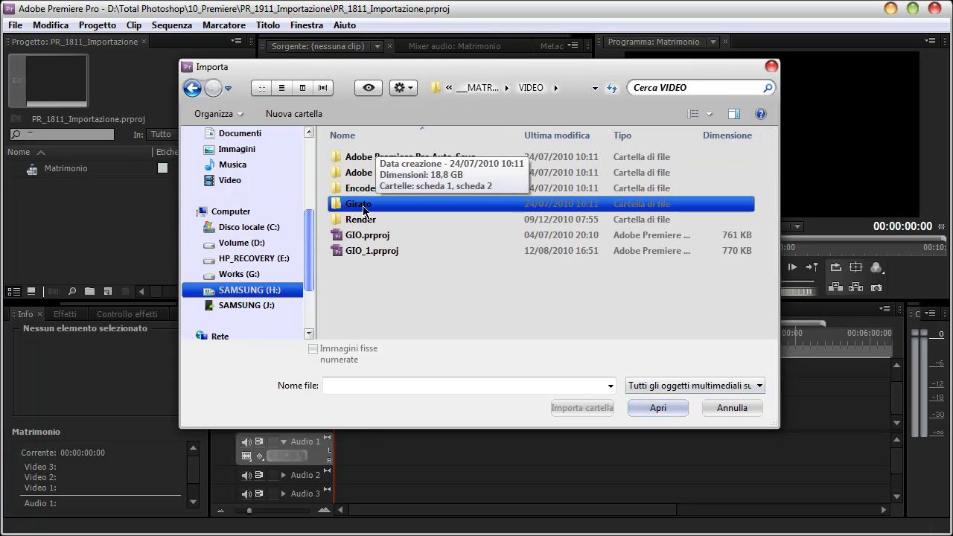
double_click(363, 207)
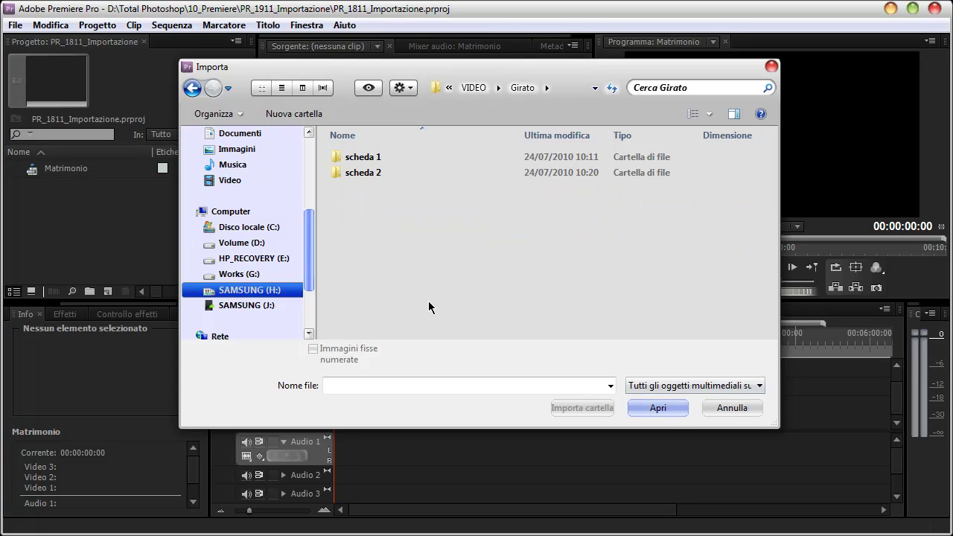
- Compare the scheda 1 and scheda 2 folders and inspect scheda 1's BPAV contents
left_click(366, 158)
left_click(373, 173)
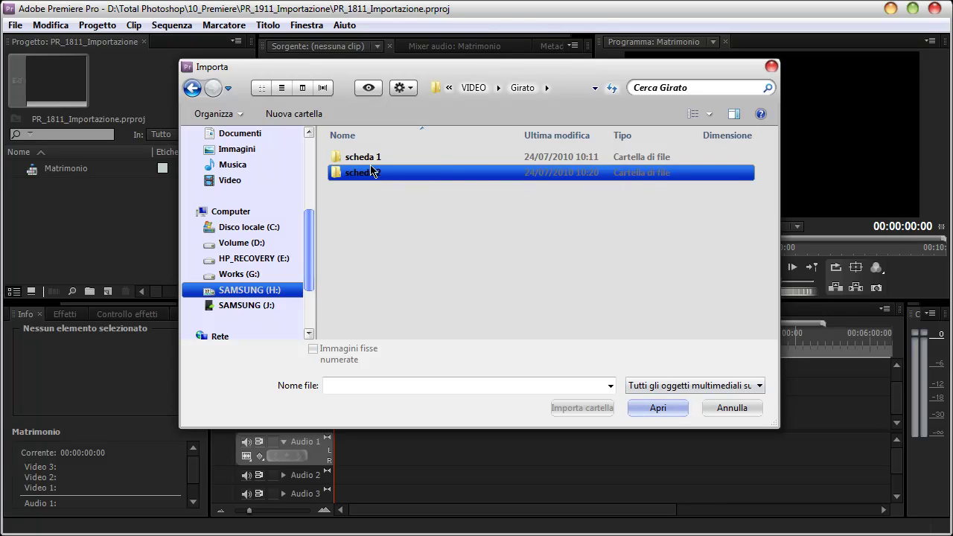
left_click(364, 158)
left_click(374, 172)
left_click(383, 203)
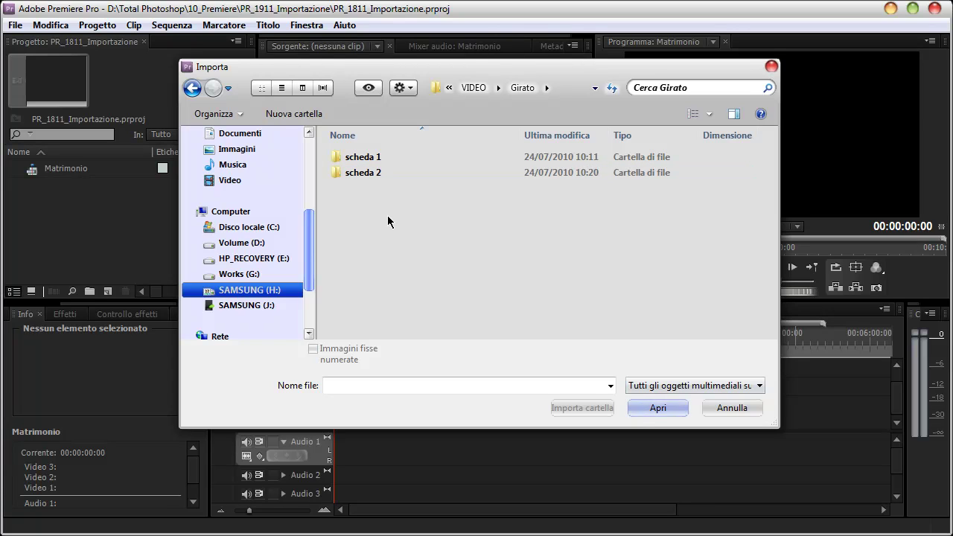
left_click_drag(499, 67, 506, 84)
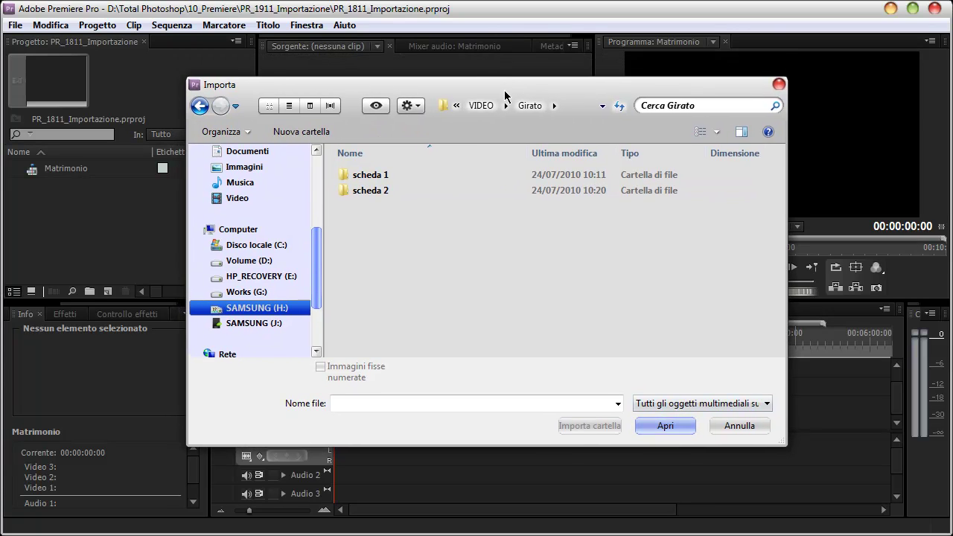
left_click(376, 177)
double_click(376, 177)
double_click(377, 175)
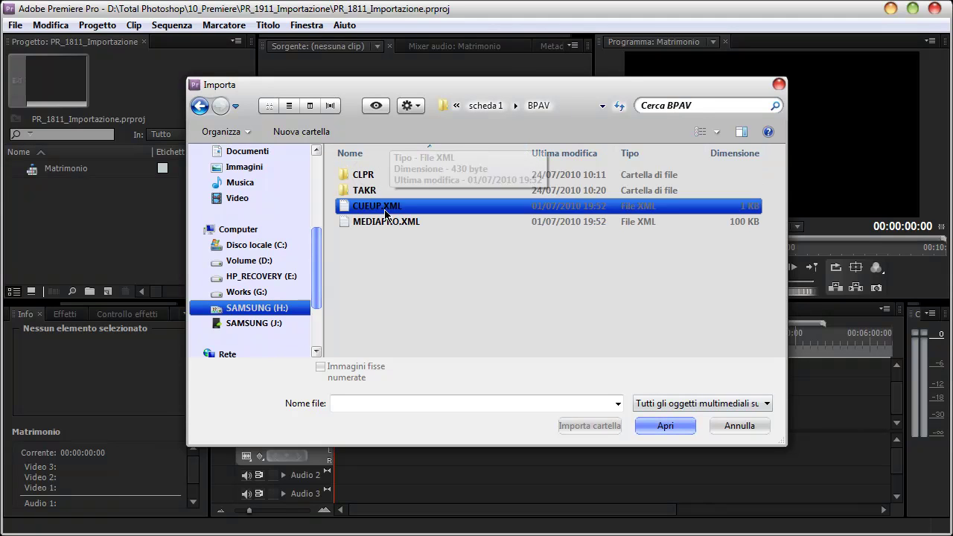
left_click(382, 207)
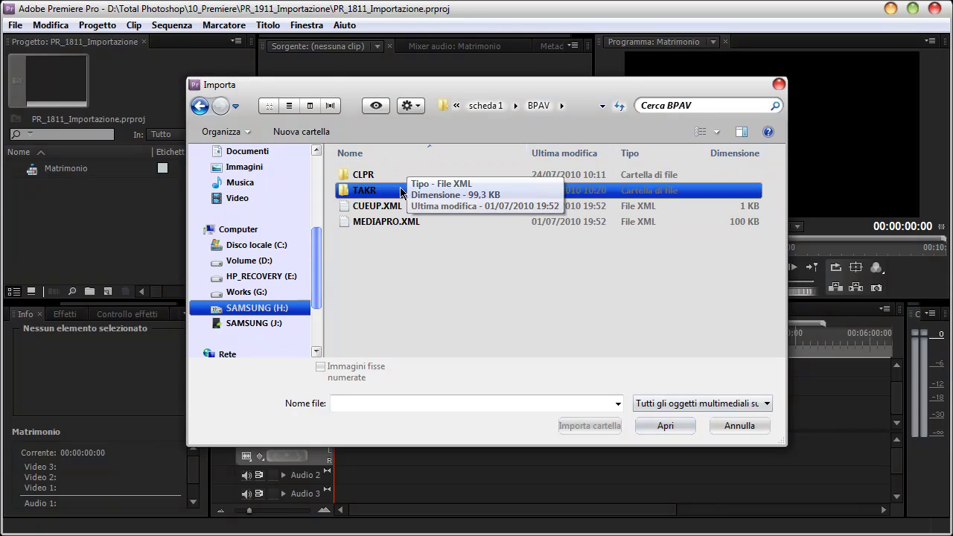
left_click(376, 255)
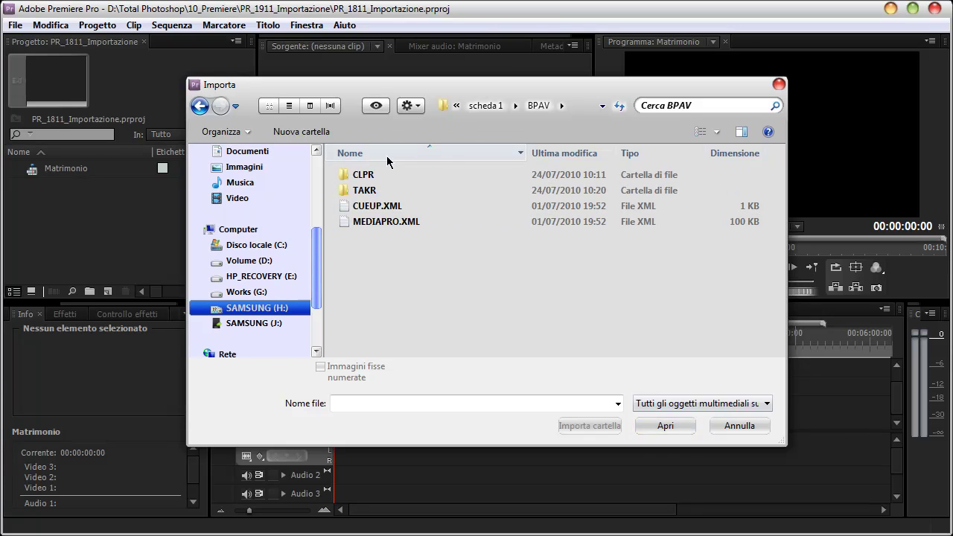
- Return to the Girato folder and import the whole scheda 1 folder
left_click(486, 105)
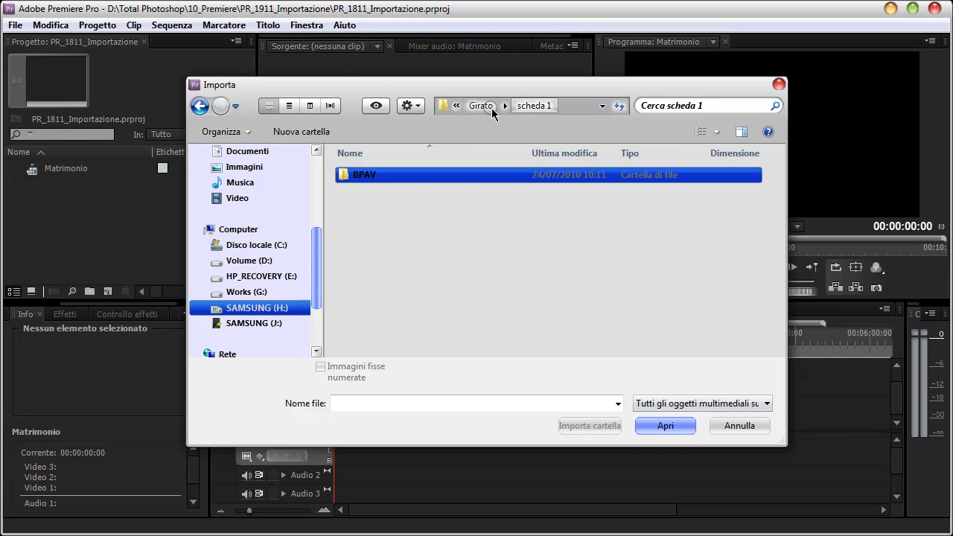
left_click(492, 105)
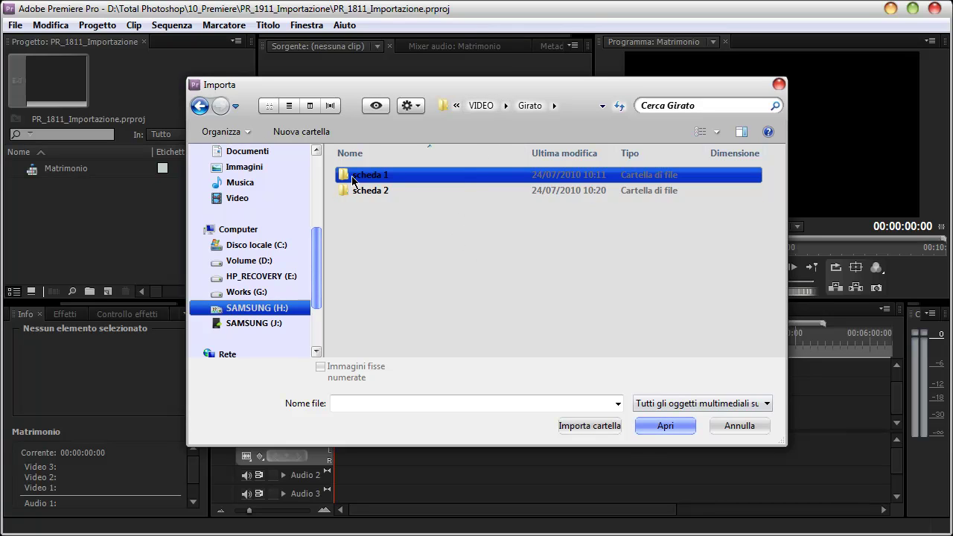
left_click(599, 430)
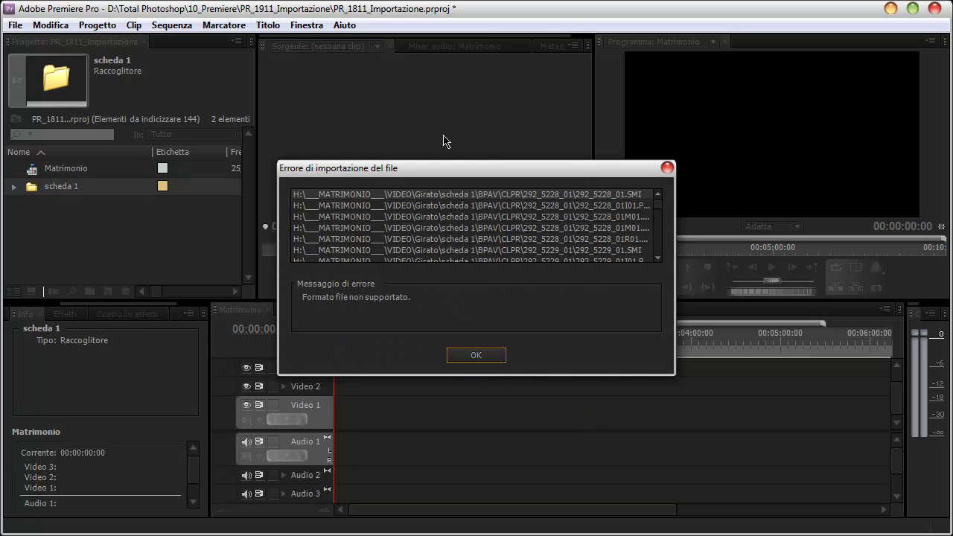
- Move the unsupported-file-format import error message higher on screen
left_click_drag(489, 184, 479, 146)
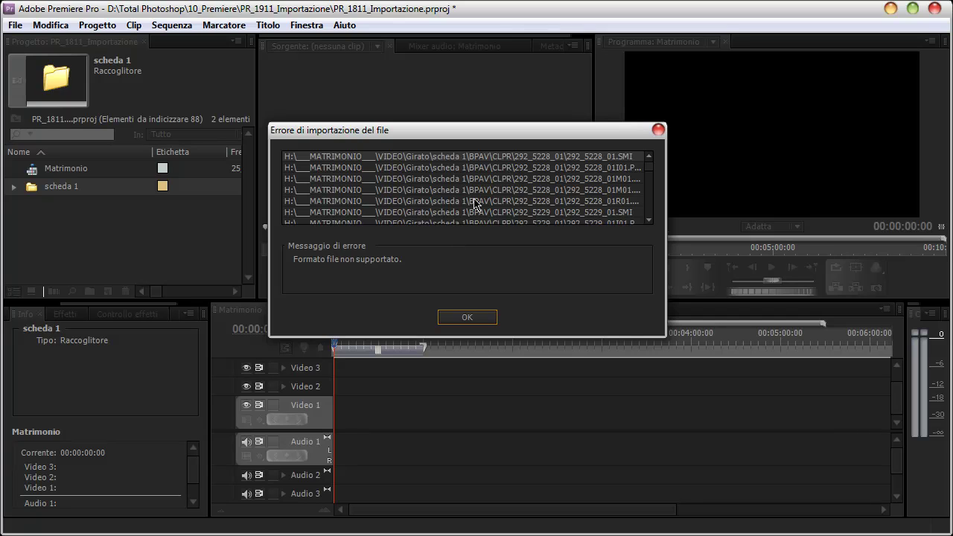
- Dismiss the error, preview 292_5228_01.MP4 and 292_5229_01.MP4 from scheda 1, then collapse the bin
left_click(474, 319)
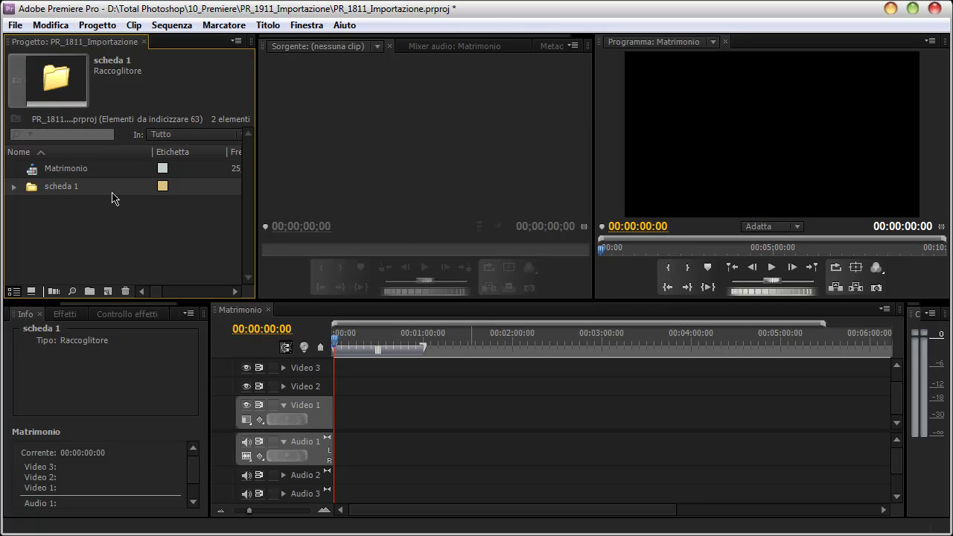
left_click(14, 188)
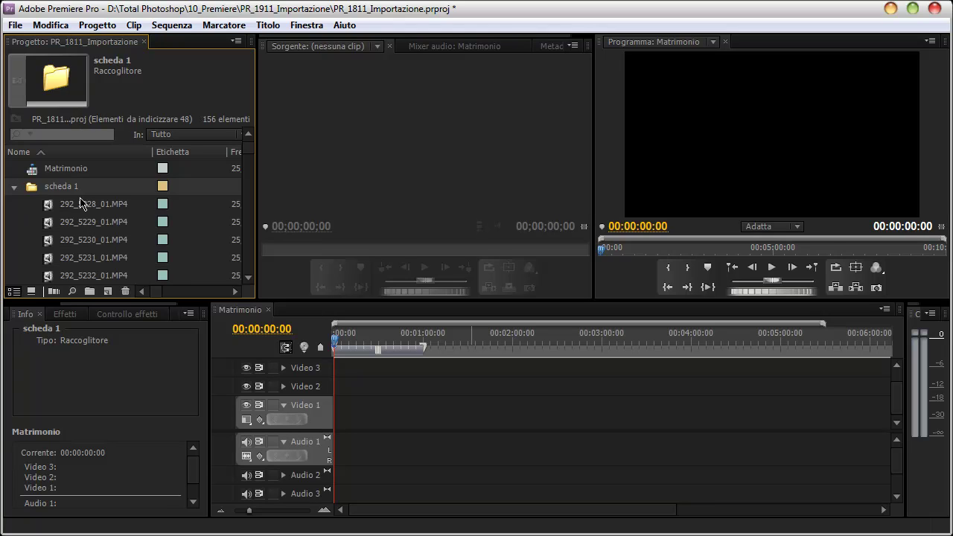
double_click(49, 206)
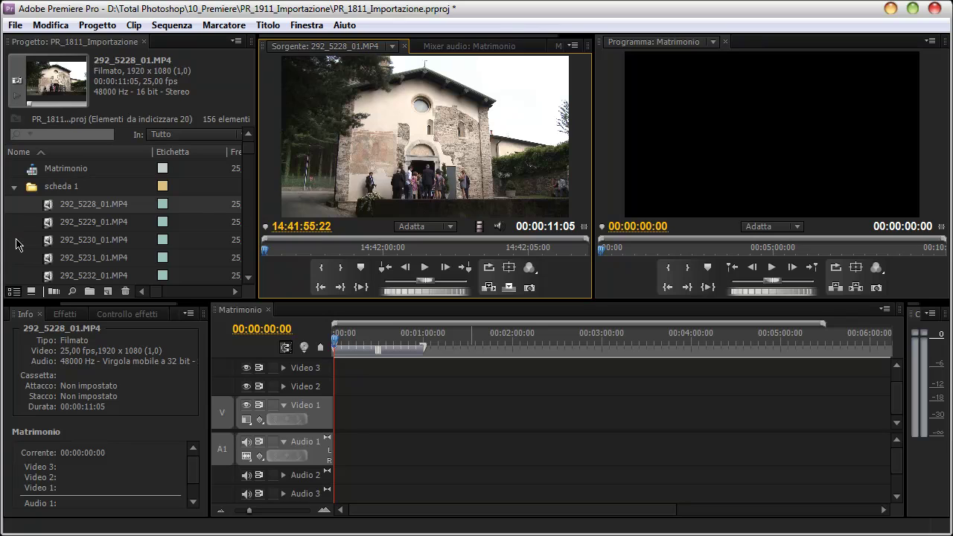
double_click(49, 223)
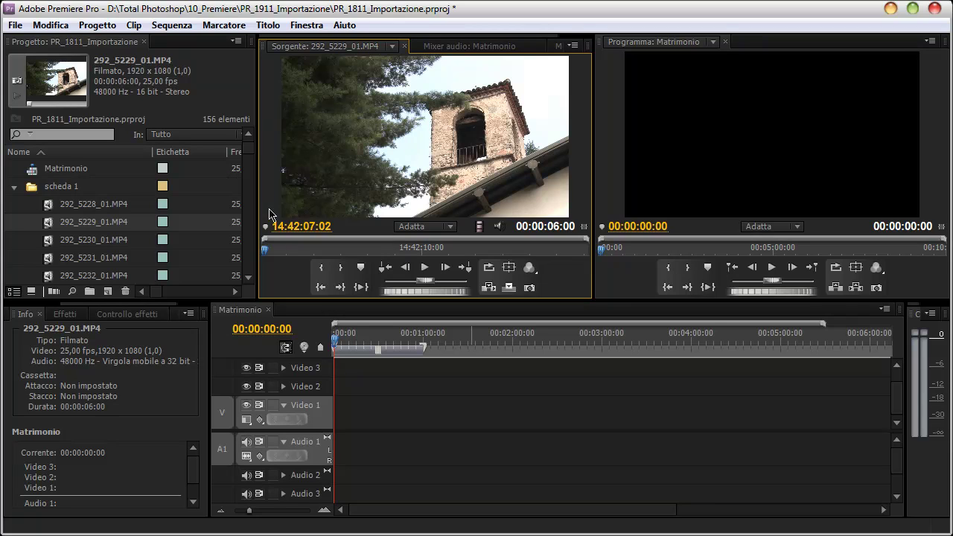
mouse_move(279, 250)
left_mouse_down()
mouse_move(363, 252)
mouse_move(250, 255)
left_mouse_up()
left_click(13, 187)
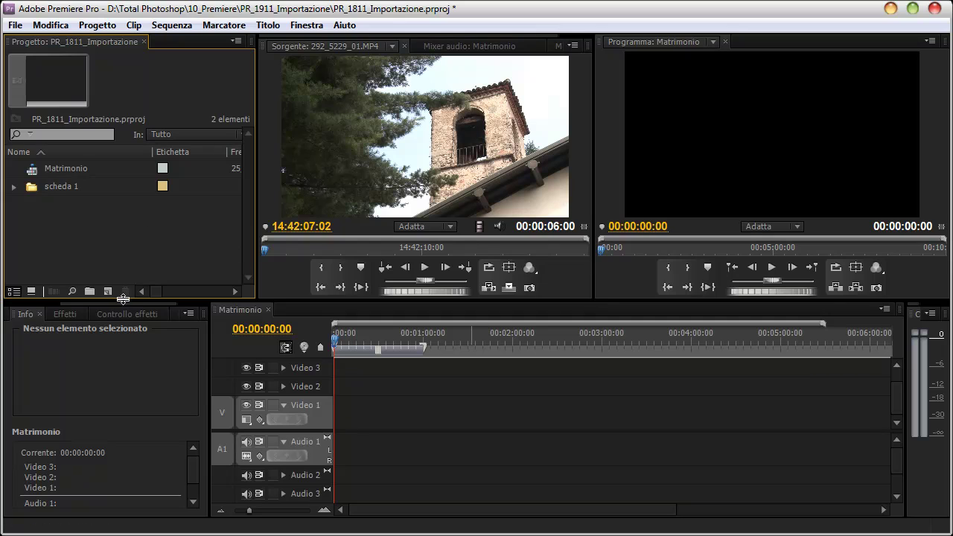
- Show the Browser multimediale panel listing drives C: through J:, leaving the Finestra menu unchanged
scroll(108, 309, "up", 1)
scroll(108, 309, "up", 2)
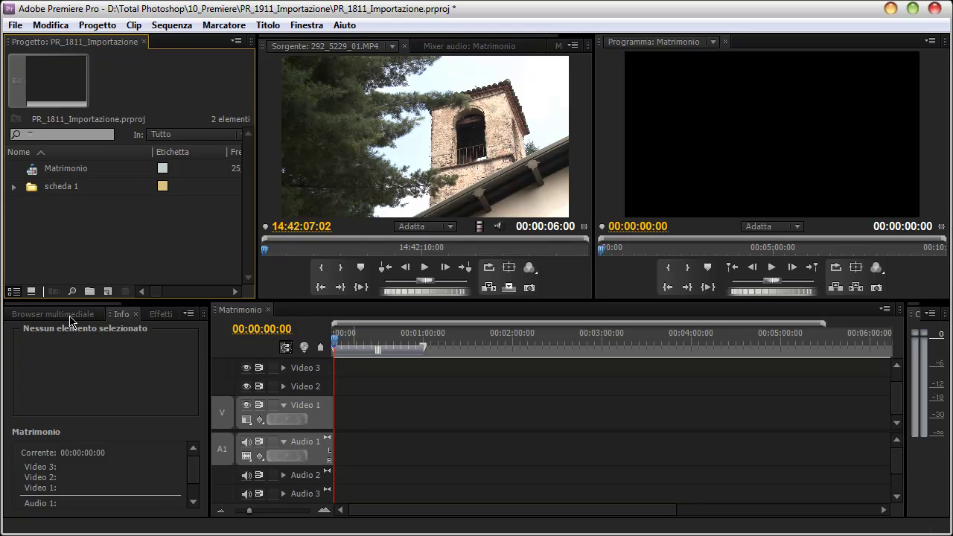
left_click(74, 316)
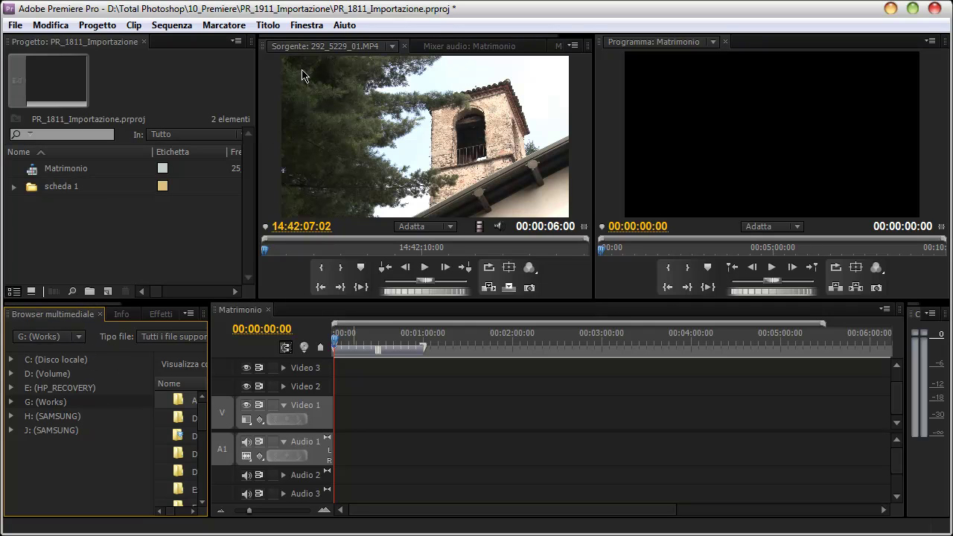
left_click(306, 29)
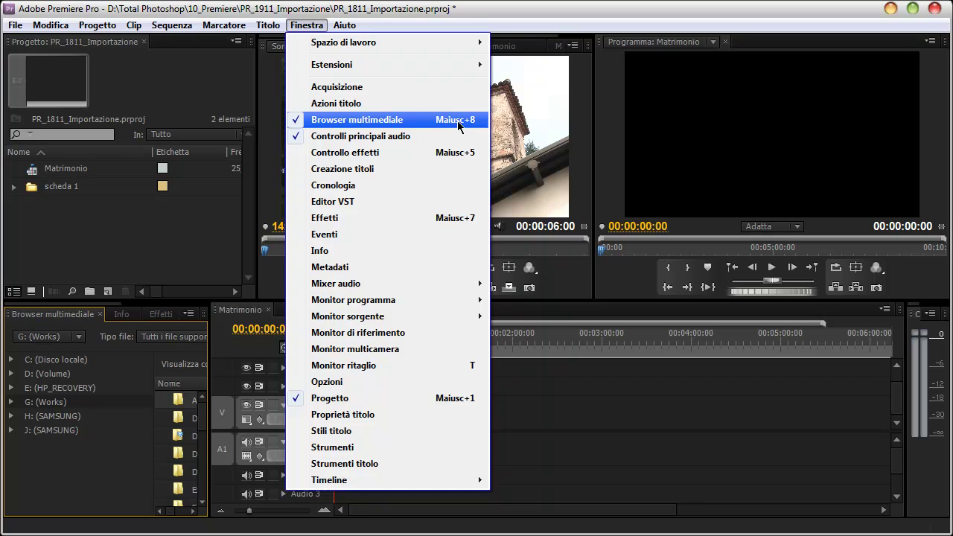
key("Escape")
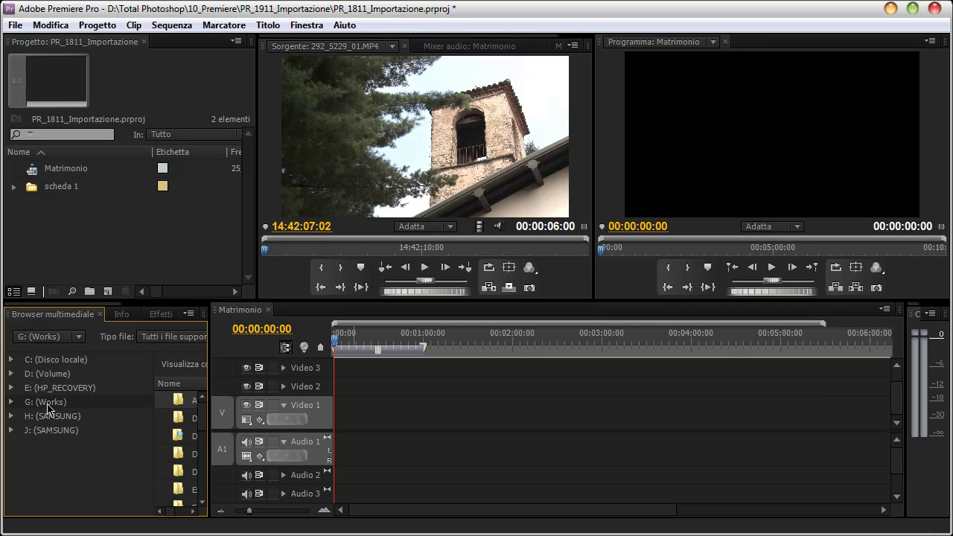
- Browse the Media Browser to H:\__MATRIMONIO__\VIDEO and widen the panel
left_click(11, 417)
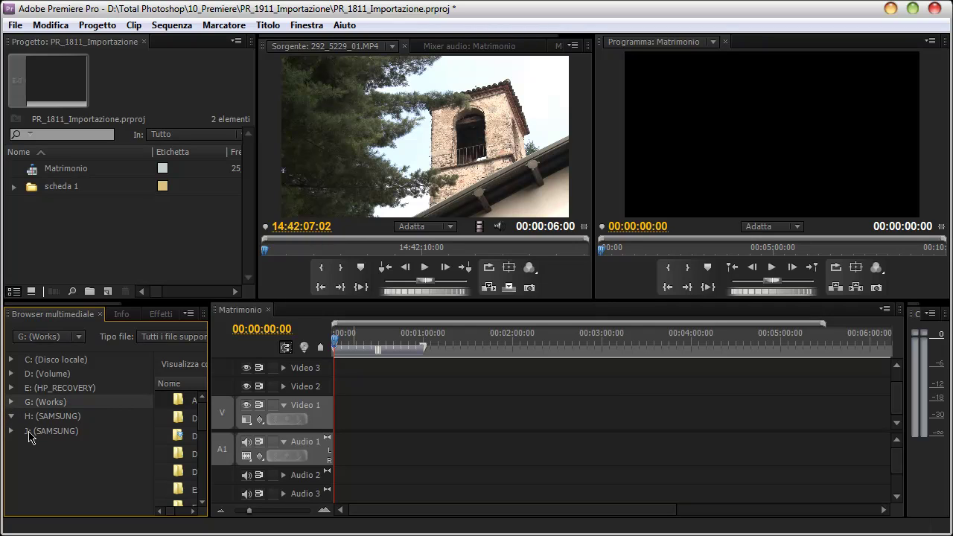
left_click(70, 432)
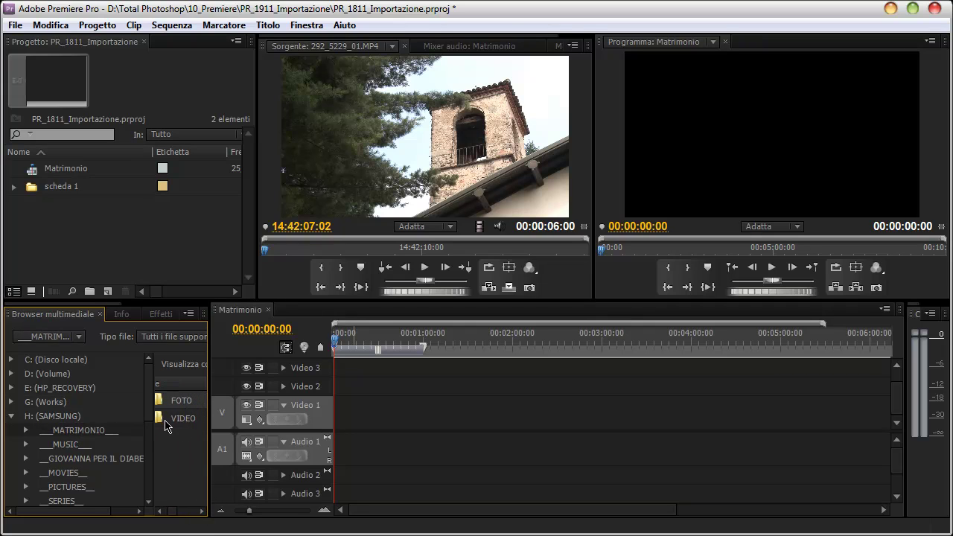
double_click(168, 420)
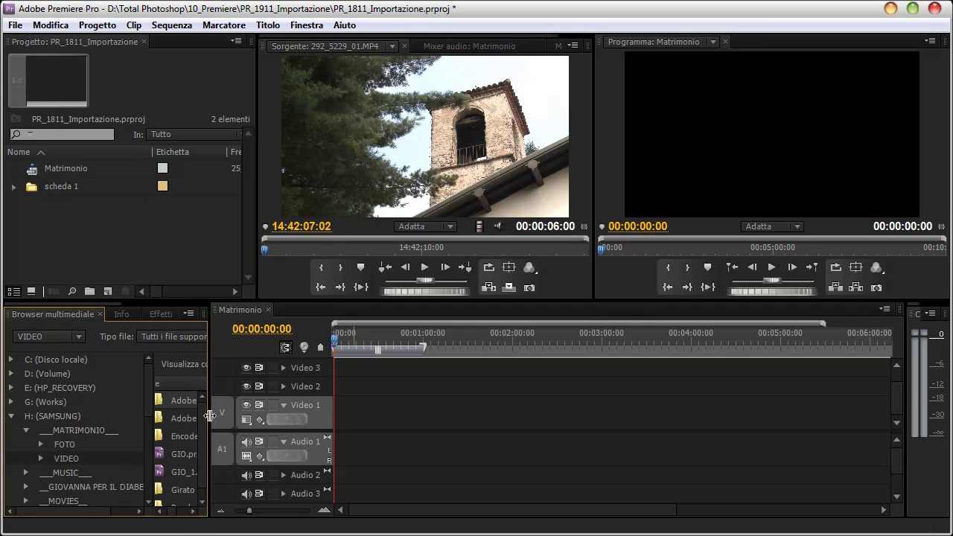
left_click_drag(210, 417, 411, 424)
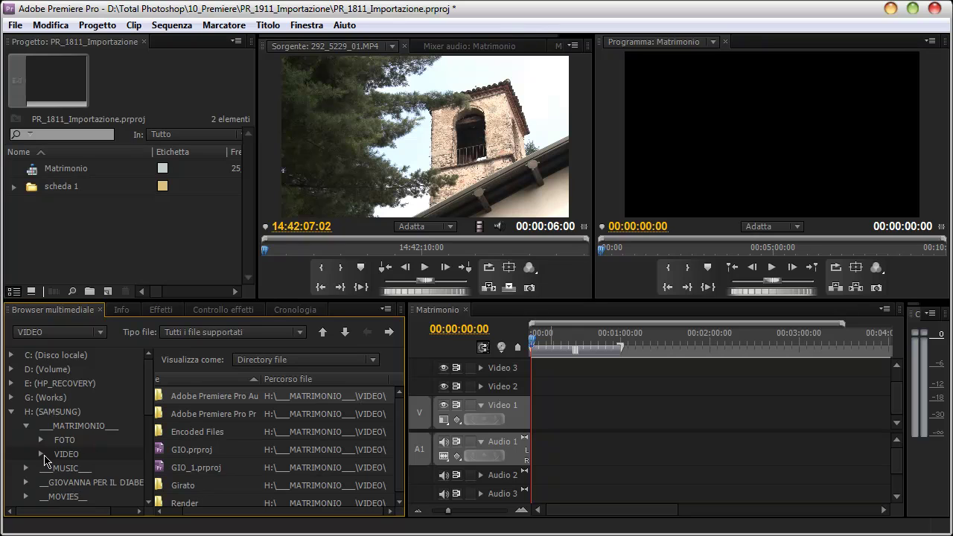
- Expand VIDEO > Girato and list the scheda 2 clips, briefly checking scheda 1
left_click(41, 454)
scroll(149, 410, "down", 3)
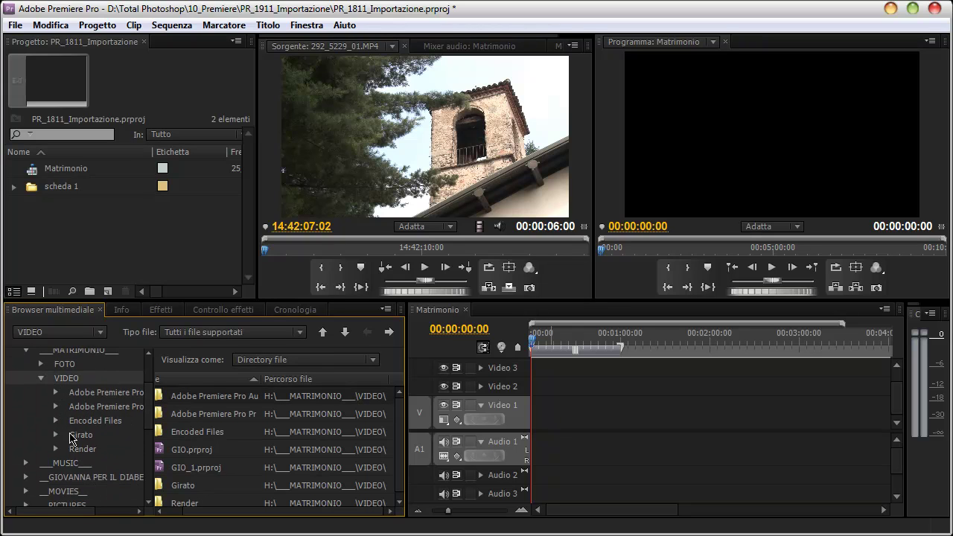
left_click(56, 435)
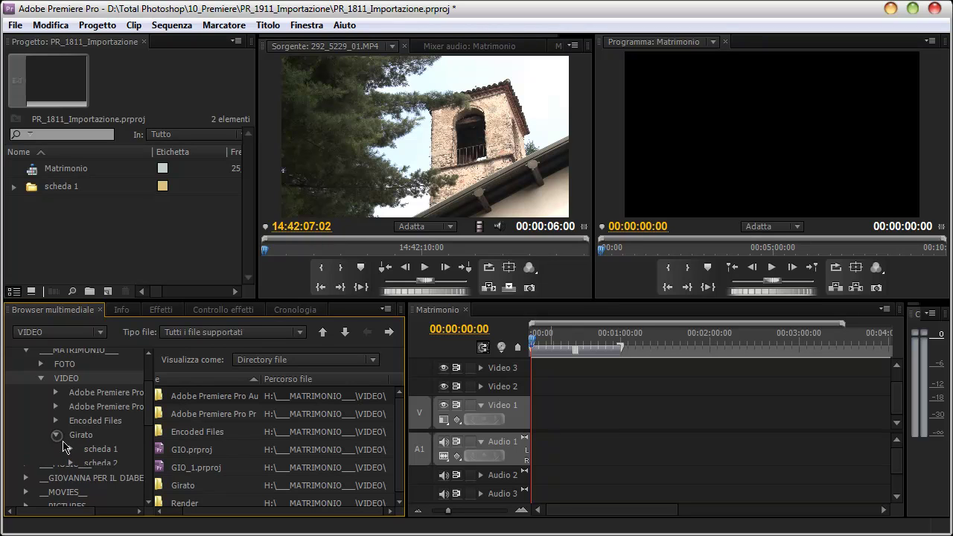
left_click(95, 466)
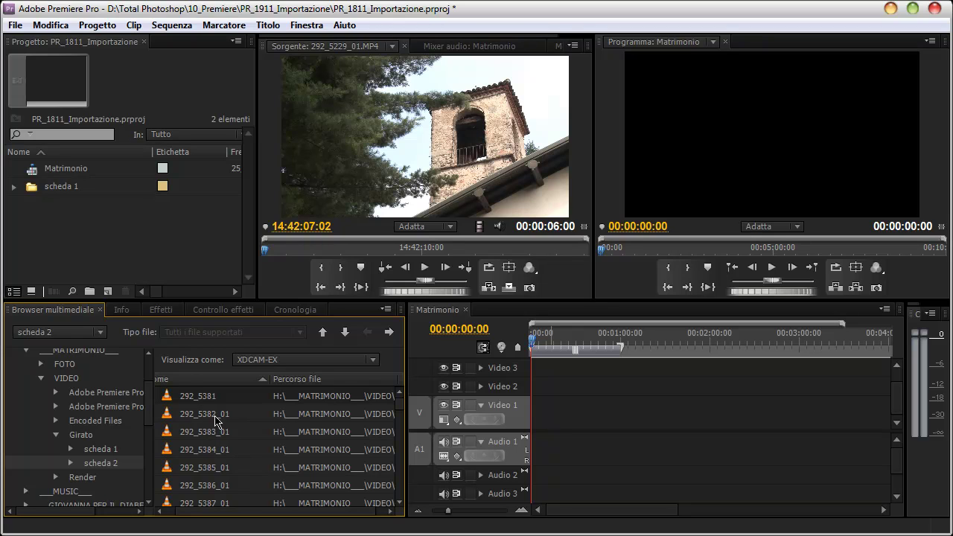
left_click(110, 450)
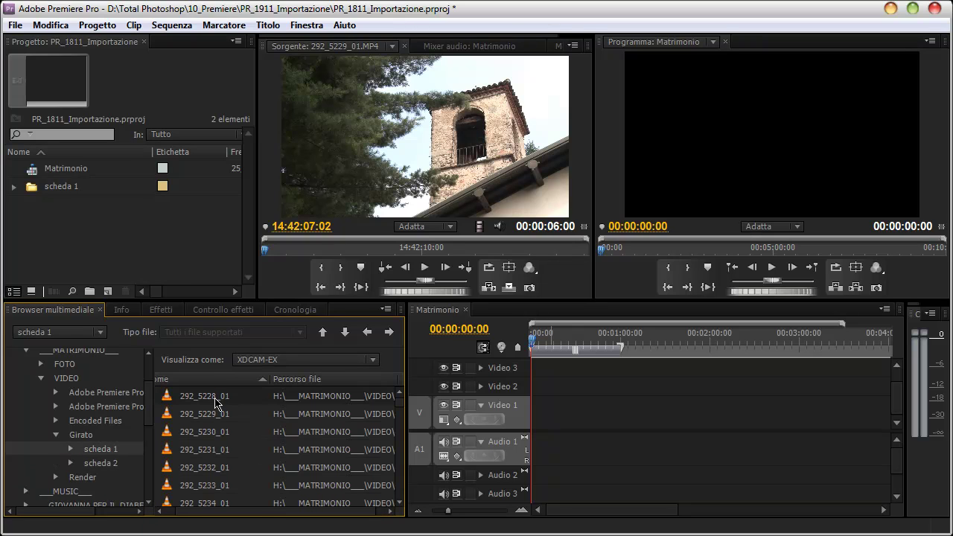
left_click(113, 465)
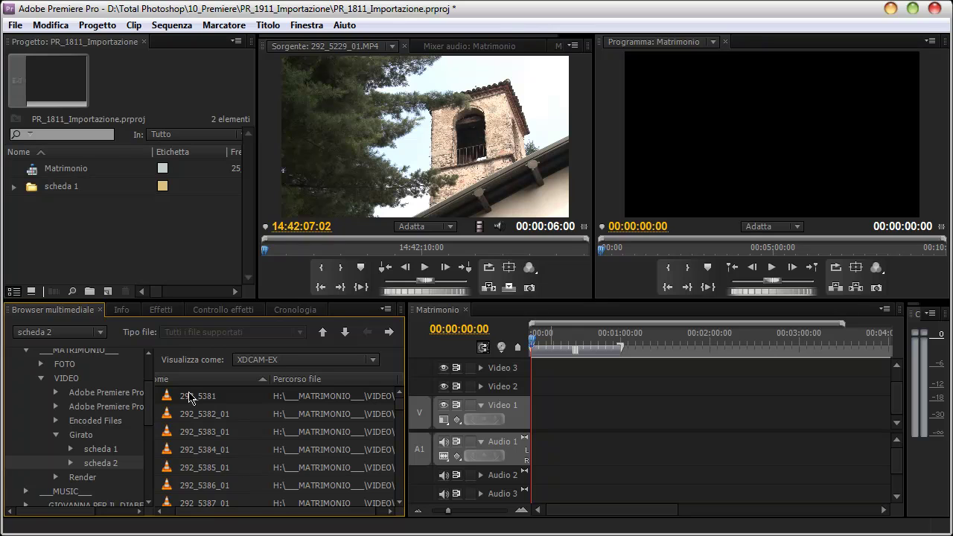
- Preview clip 292_5381 in the Source monitor and scrub through it
double_click(170, 400)
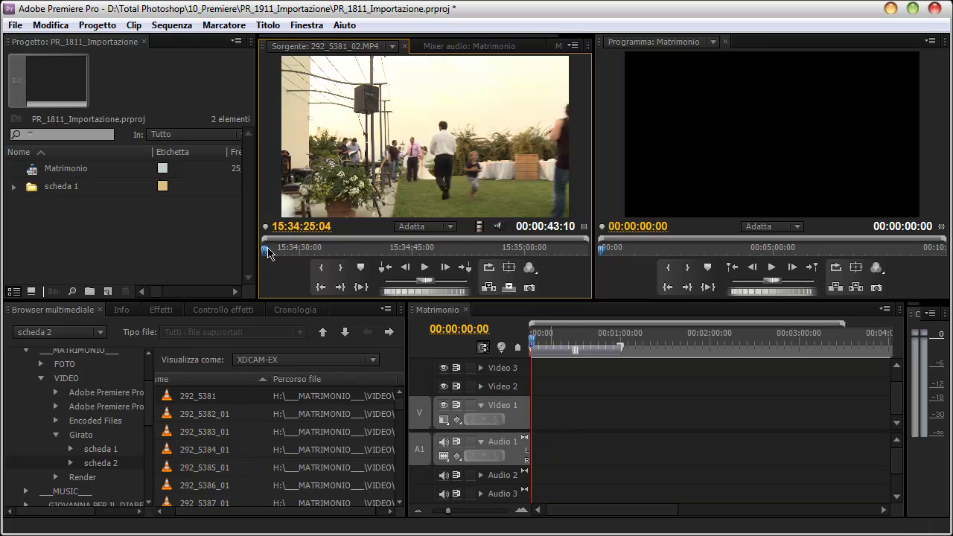
left_click(323, 250)
mouse_move(335, 255)
left_mouse_down()
mouse_move(373, 251)
mouse_move(265, 251)
left_mouse_up()
- Load clip 292_5382_01 and scrub forward and back through the interview shot
double_click(170, 422)
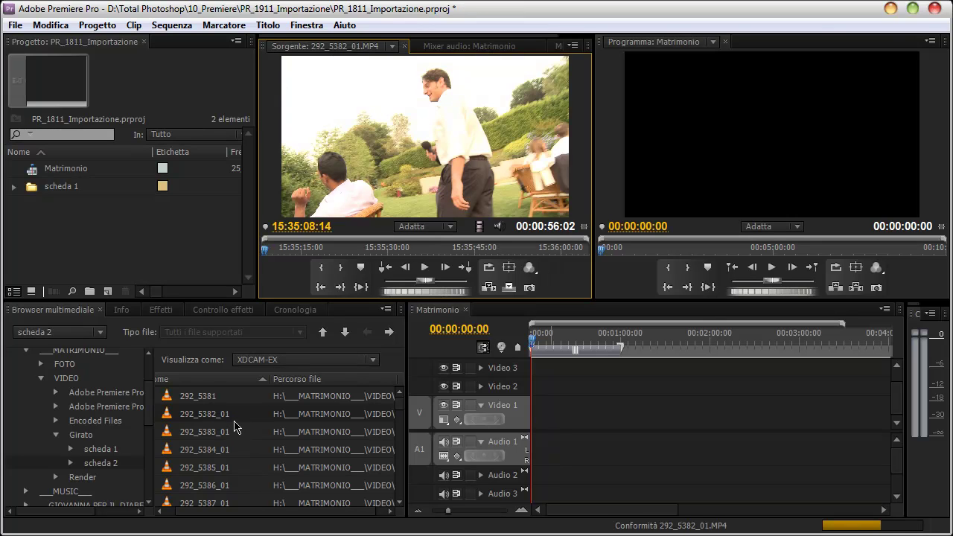
left_click_drag(277, 257, 473, 252)
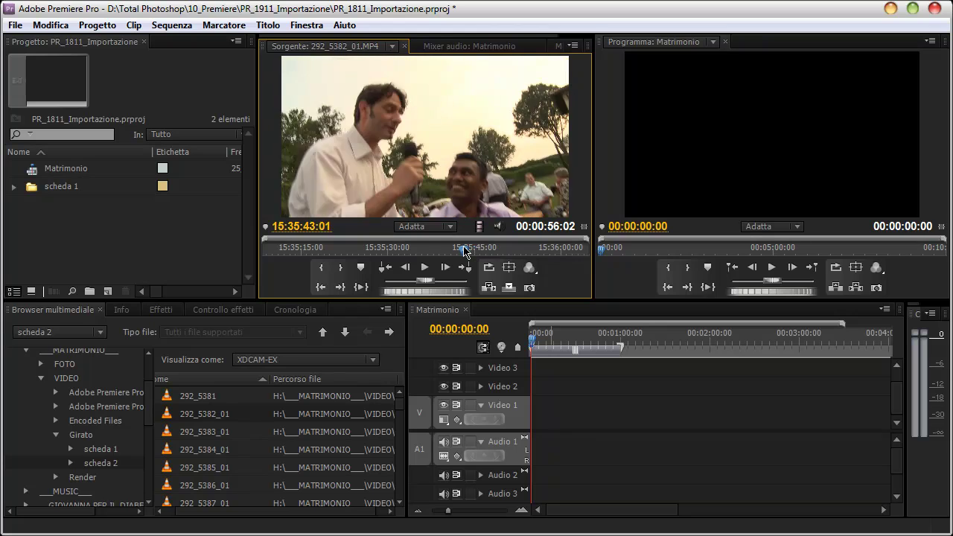
left_click_drag(473, 252, 265, 249)
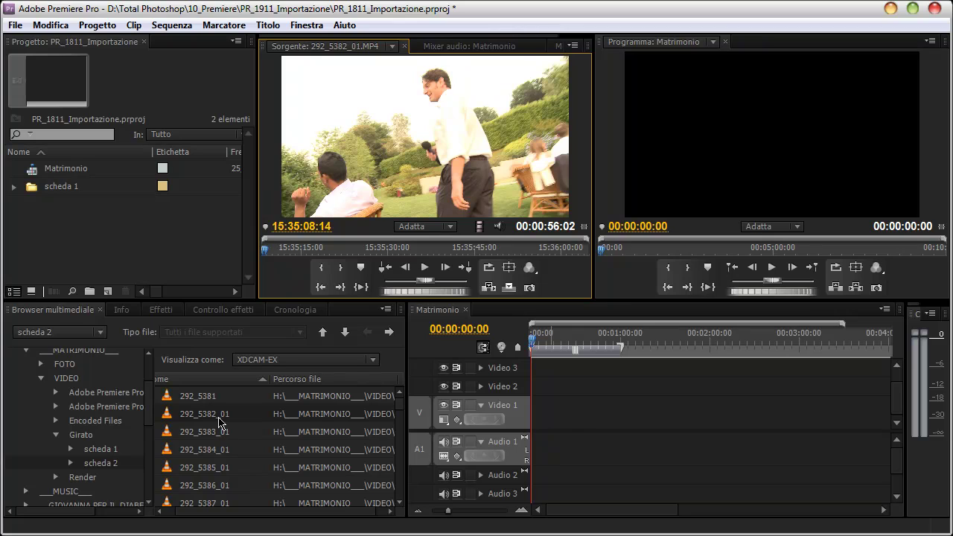
- Drag 292_5382_01.MP4 into the project bin and narrow the Media Browser to widen the timeline
left_click_drag(167, 420, 110, 242)
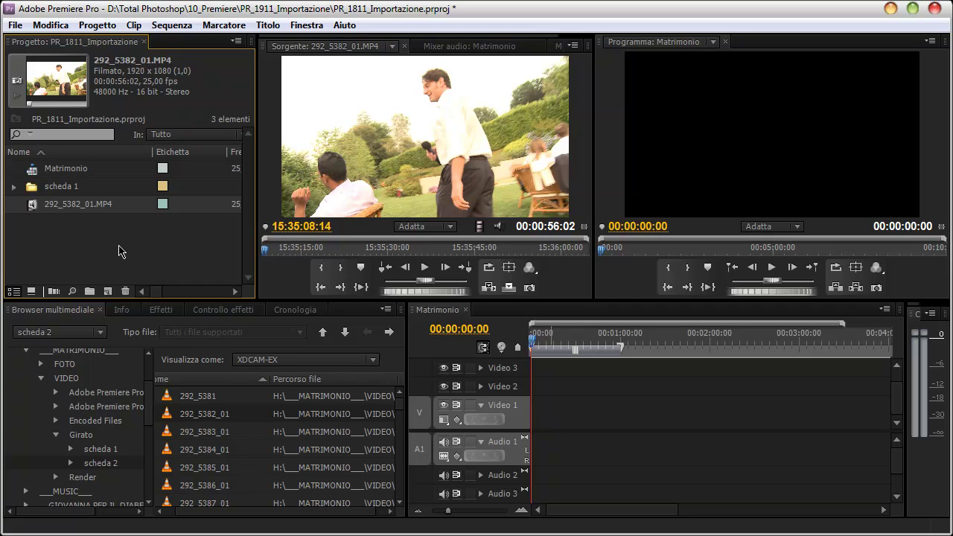
right_click(169, 415)
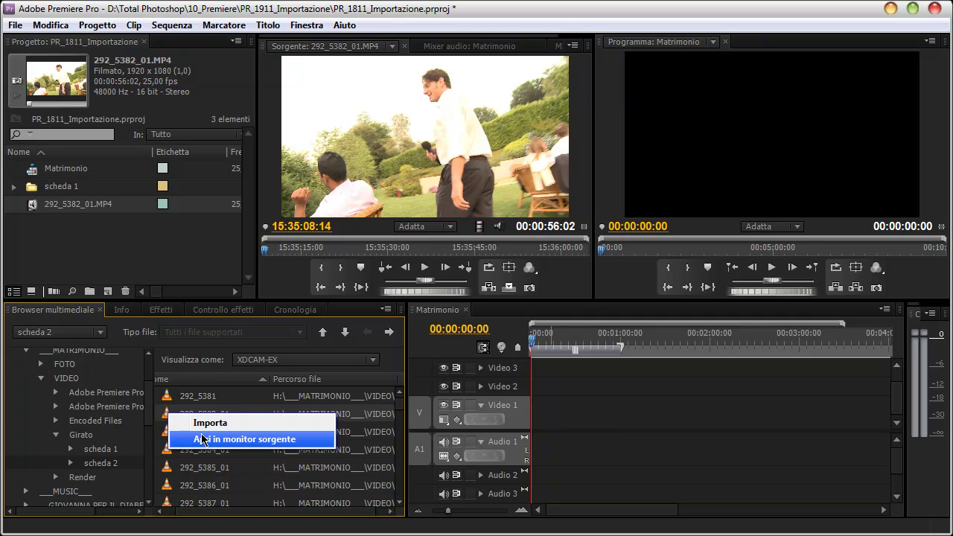
left_click(174, 409)
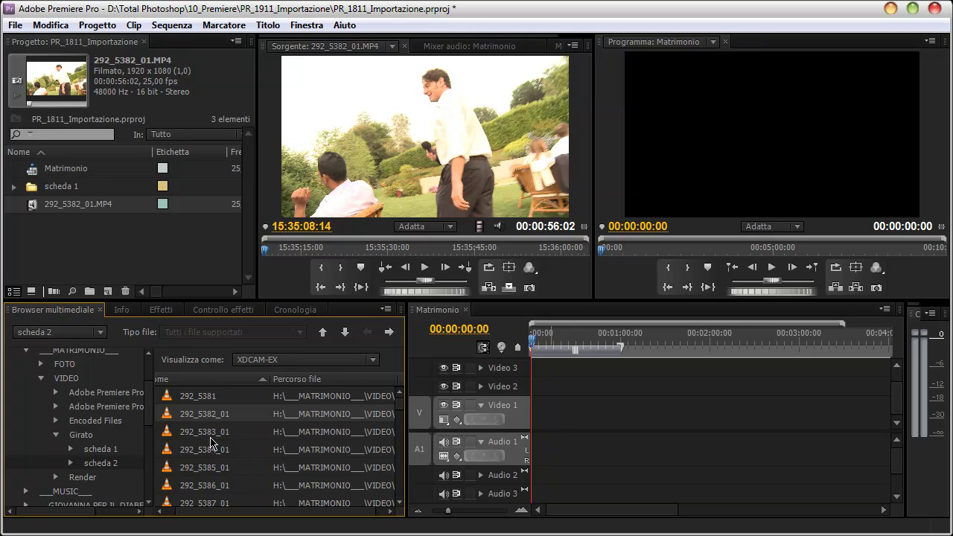
left_click_drag(406, 391, 177, 385)
- Narrow the Project panel to enlarge the Source monitor, then choose File > Acquisisci
left_click(246, 173)
left_click_drag(256, 171, 178, 182)
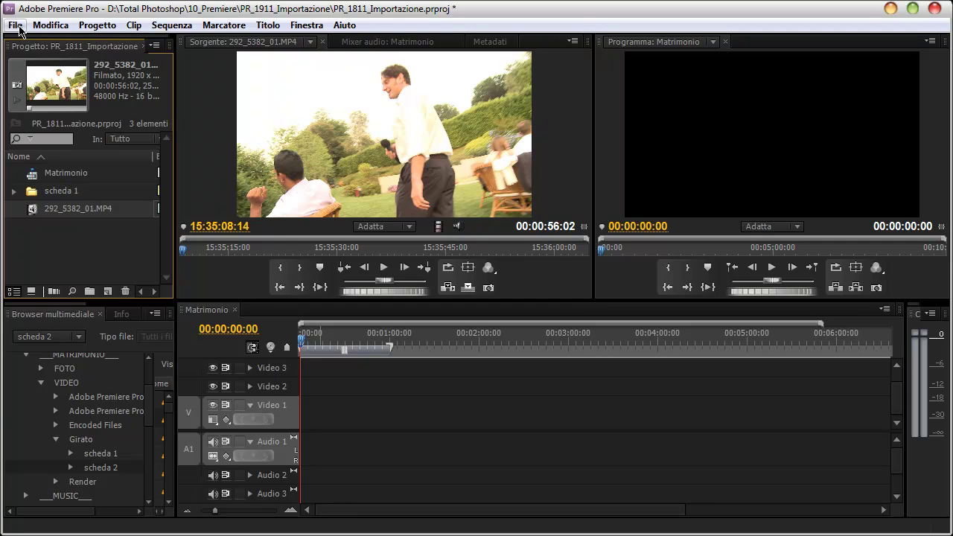
left_click(16, 26)
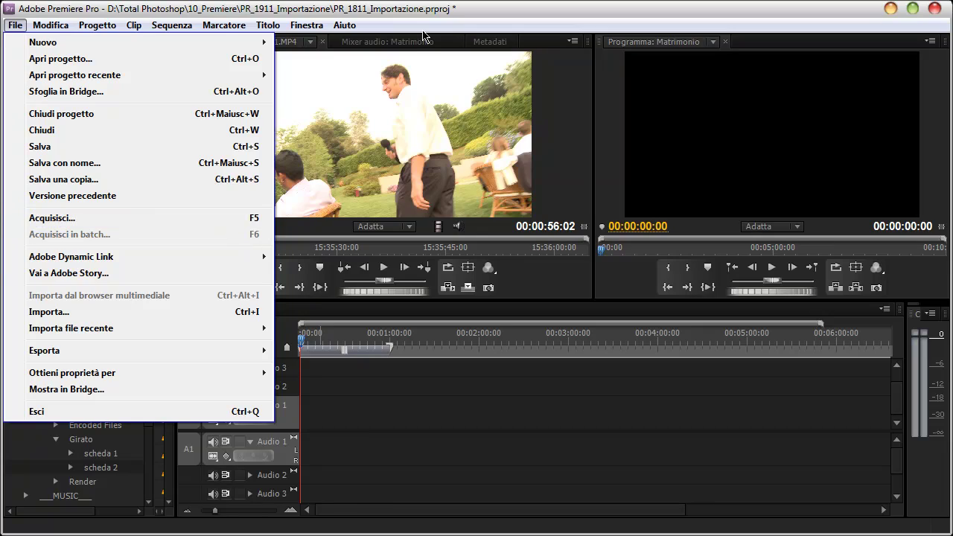
left_click(499, 144)
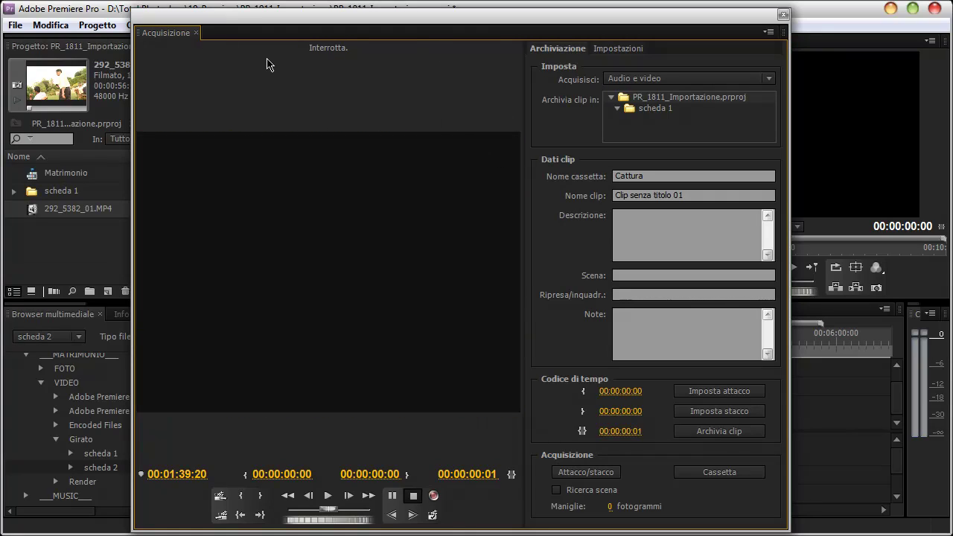
- Play the tape, shuttle back and forward, pause it, then view the DV capture settings
left_click(328, 497)
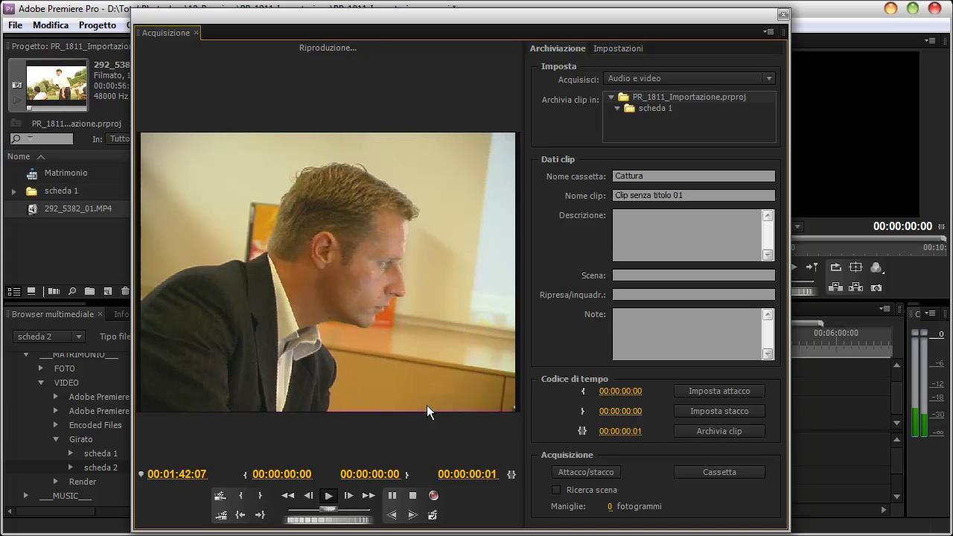
mouse_move(326, 513)
left_mouse_down()
mouse_move(304, 514)
mouse_move(365, 519)
left_mouse_up()
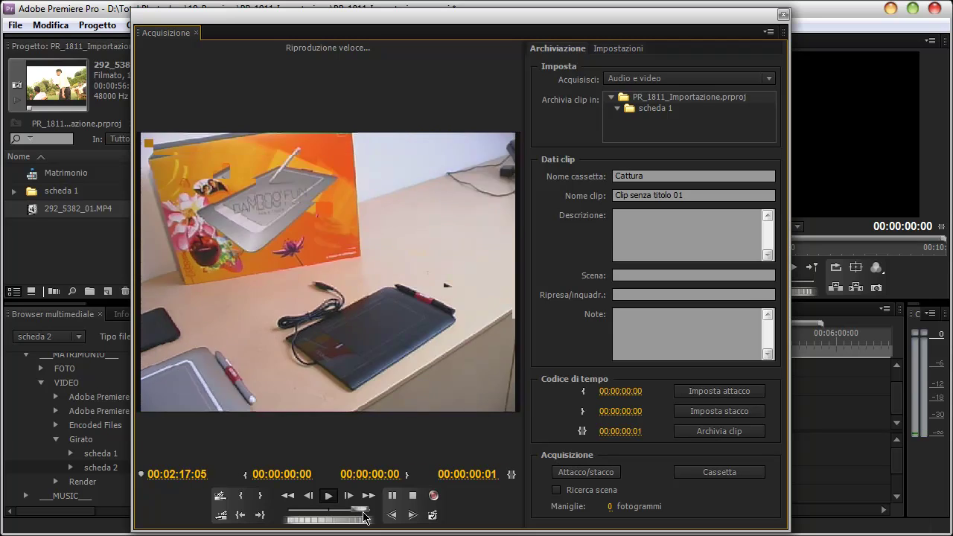
left_click_drag(365, 518, 365, 518)
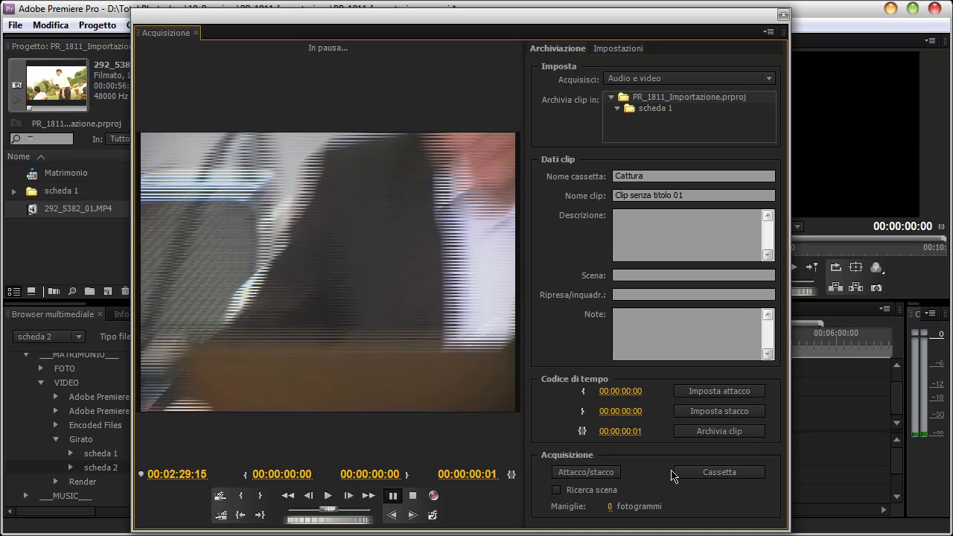
left_click(605, 49)
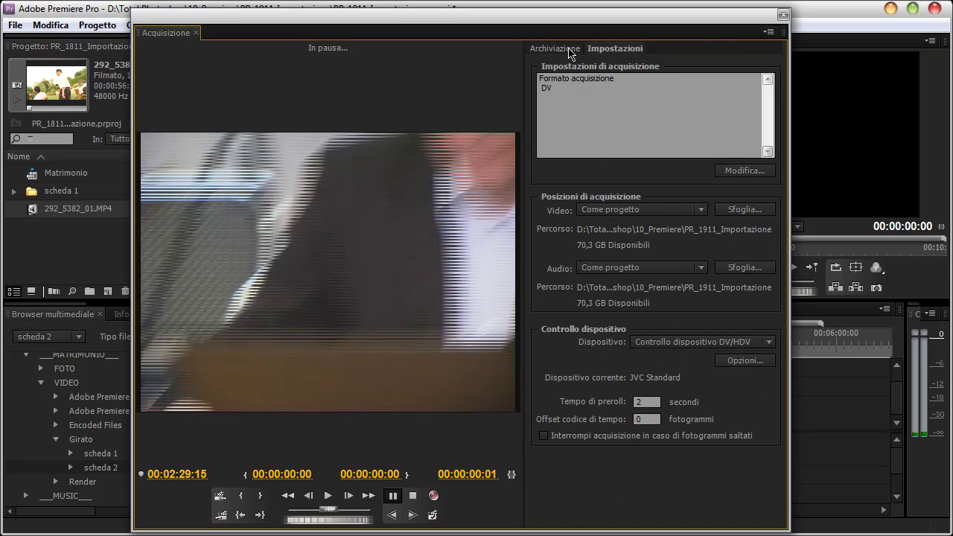
- Switch the capture window between Archiviazione and Impostazioni, ending on Archiviazione for the Audio e video capture
left_click(568, 49)
left_click(641, 50)
left_click(569, 50)
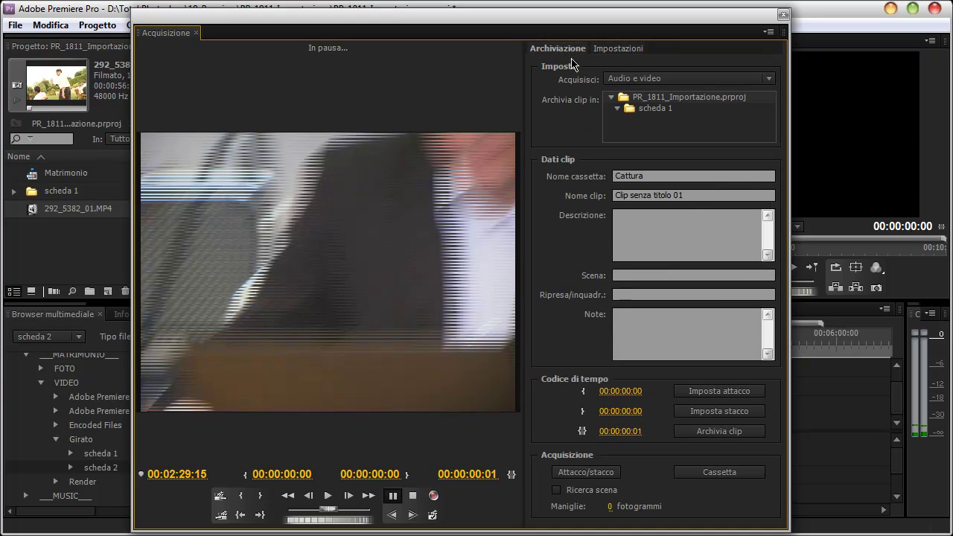